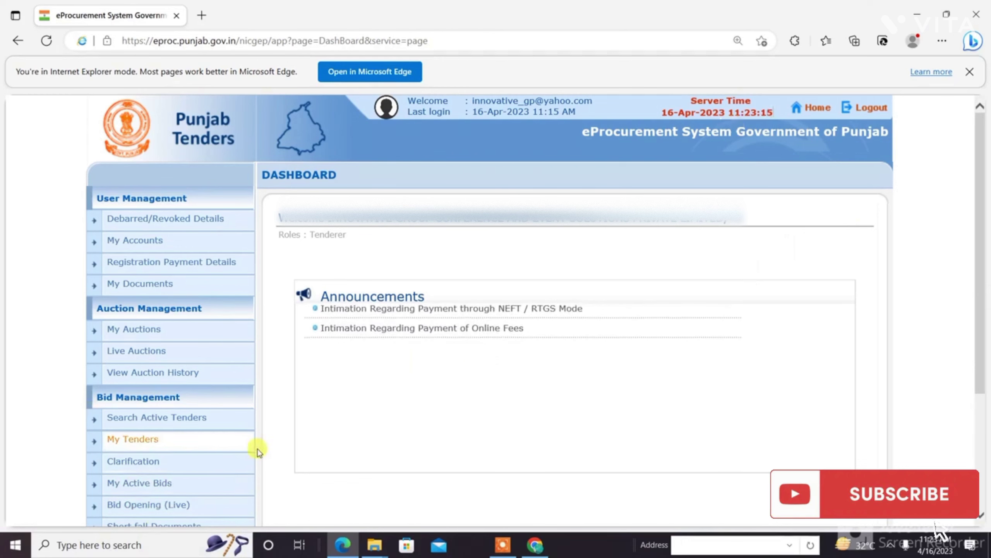
- Open the details of tender 2023_WSS_99410_1 from the saved tenders list
{"action": "left_click", "coordinate": [161, 438]}
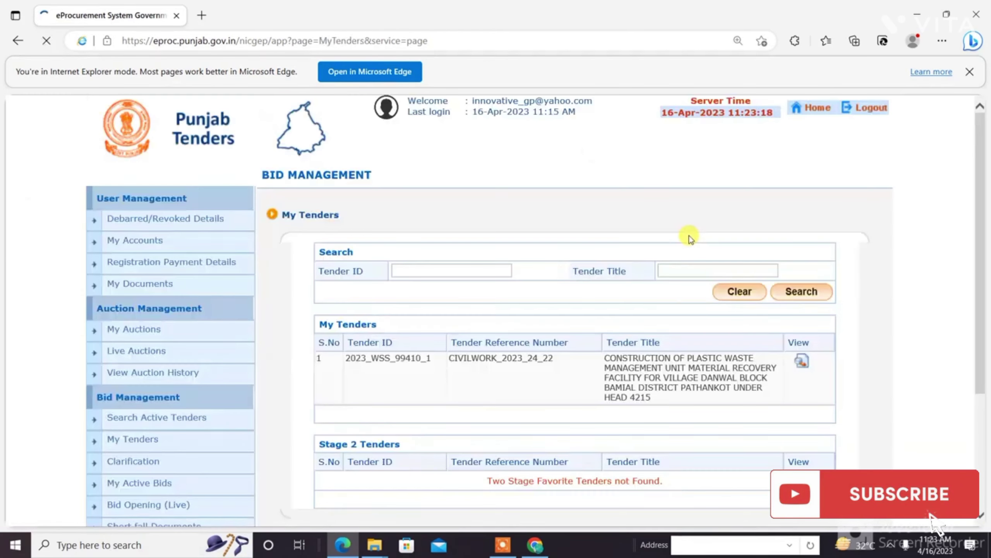
{"action": "left_click_drag", "start_coordinate": [974, 257], "coordinate": [984, 296]}
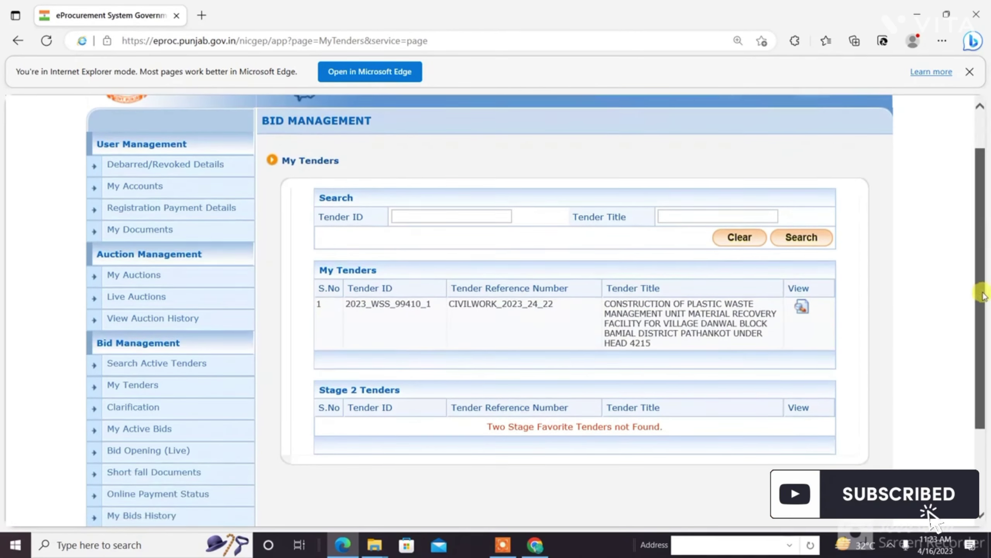
{"action": "left_click", "coordinate": [801, 308]}
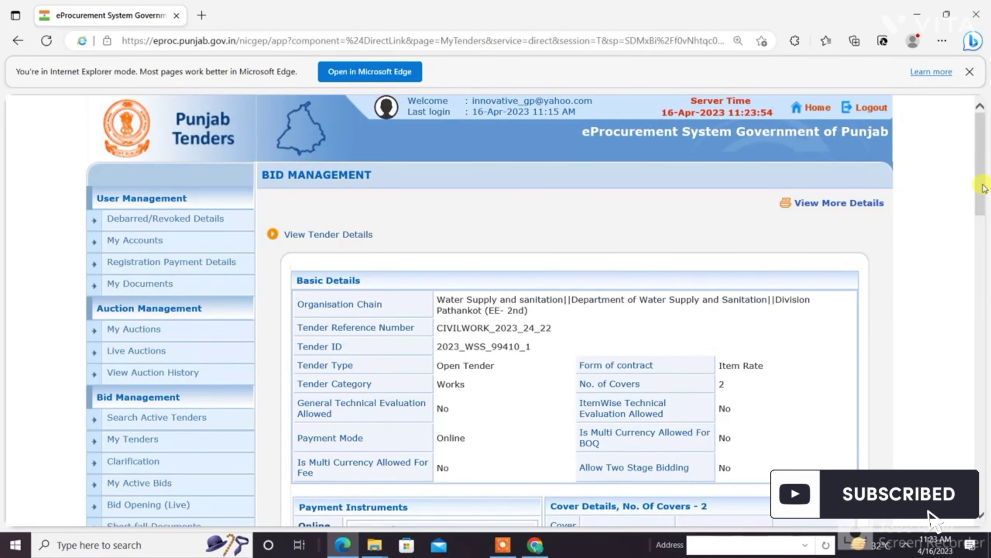
- Examine the tender fee, processing fee, EMD amount, and whether exemptions are allowed for the tender fee and EMD
{"action": "left_click_drag", "start_coordinate": [983, 187], "coordinate": [968, 281]}
{"action": "left_click_drag", "start_coordinate": [299, 239], "coordinate": [395, 239]}
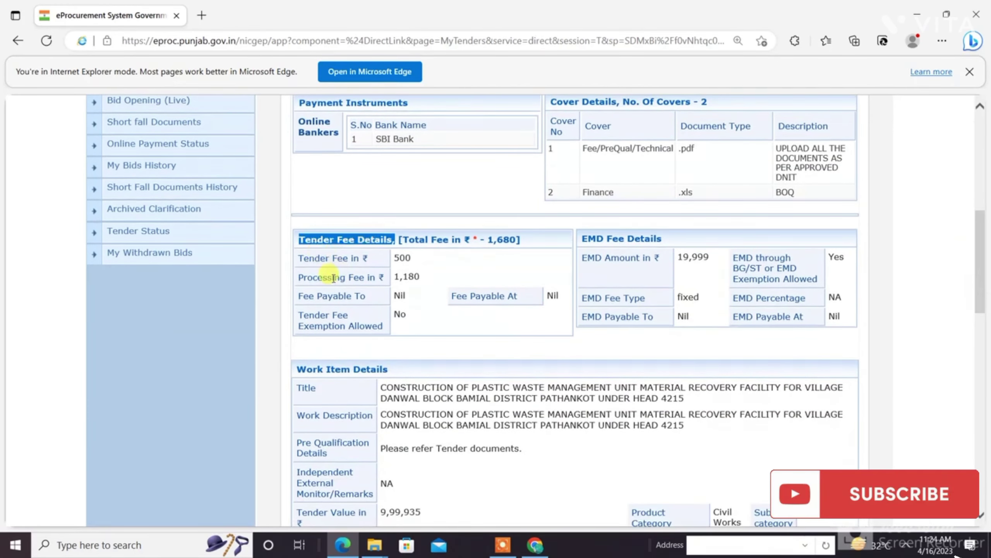
{"action": "double_click", "coordinate": [396, 259]}
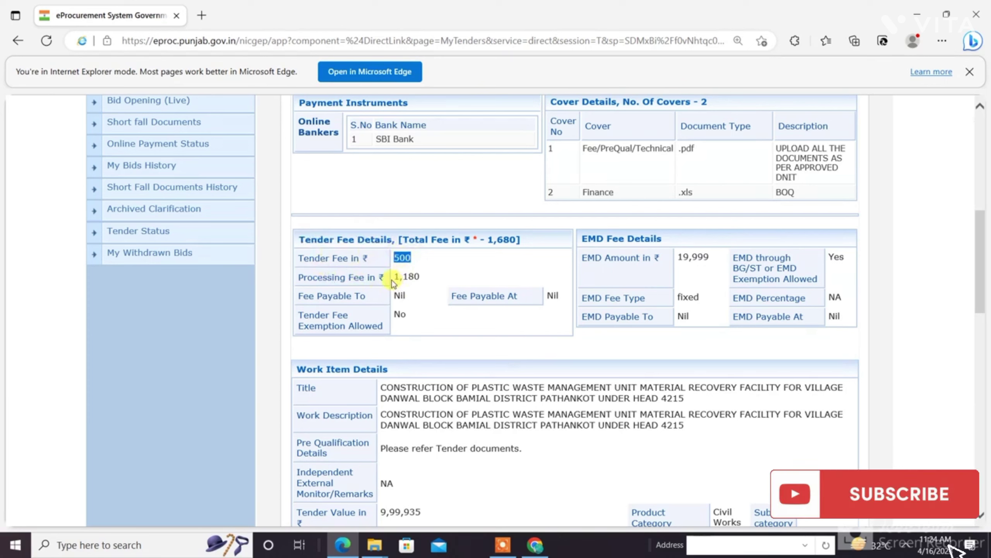
{"action": "left_click_drag", "start_coordinate": [392, 277], "coordinate": [425, 270]}
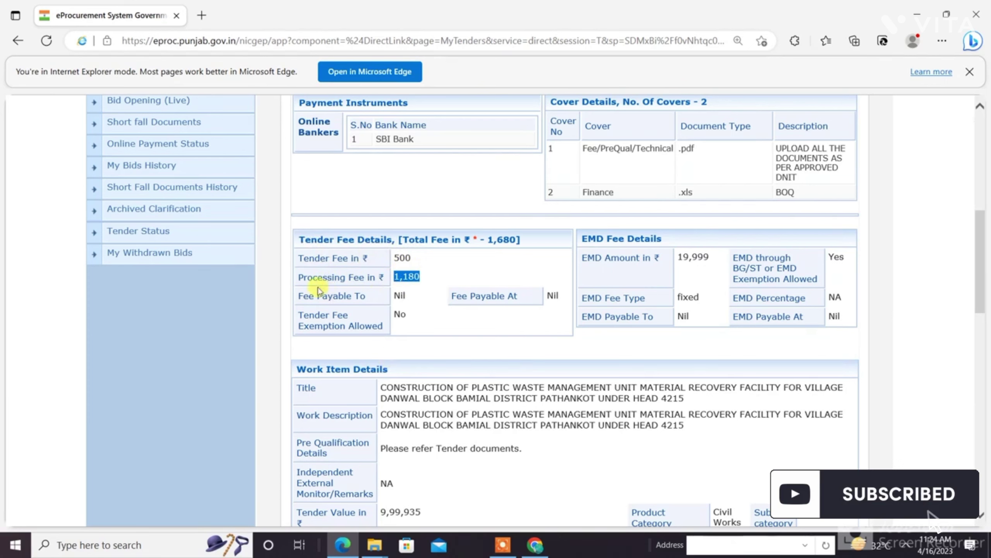
{"action": "left_click_drag", "start_coordinate": [301, 313], "coordinate": [372, 323]}
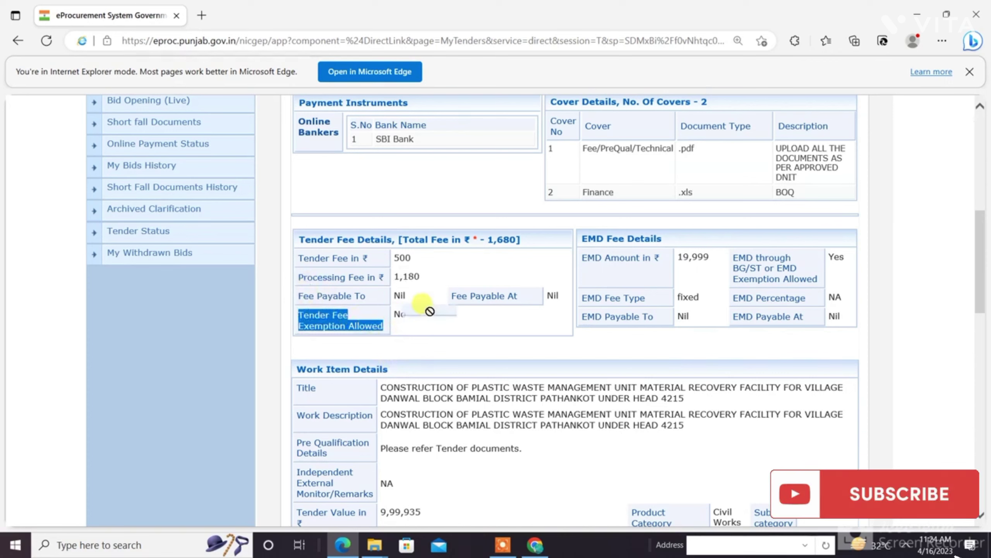
{"action": "double_click", "coordinate": [399, 314]}
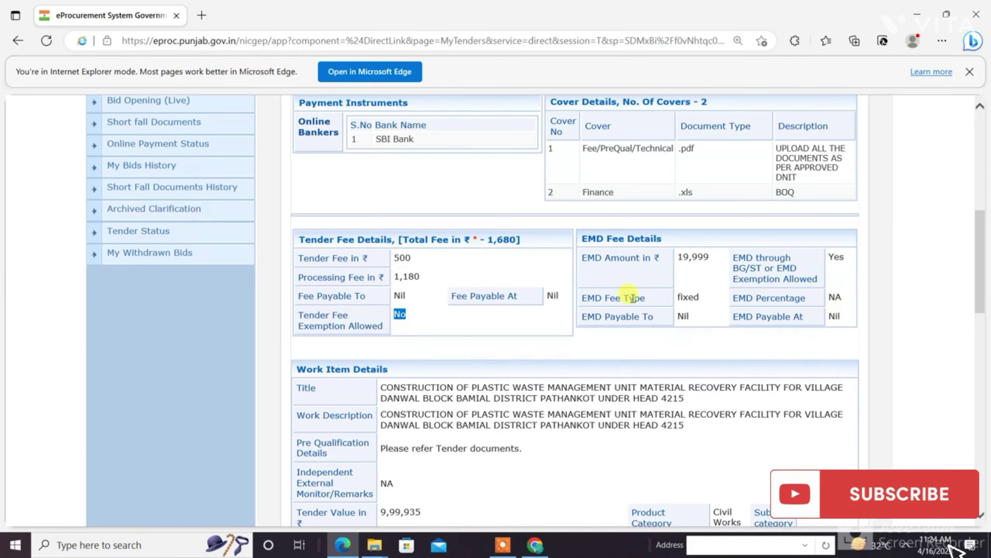
{"action": "left_click_drag", "start_coordinate": [586, 239], "coordinate": [613, 270]}
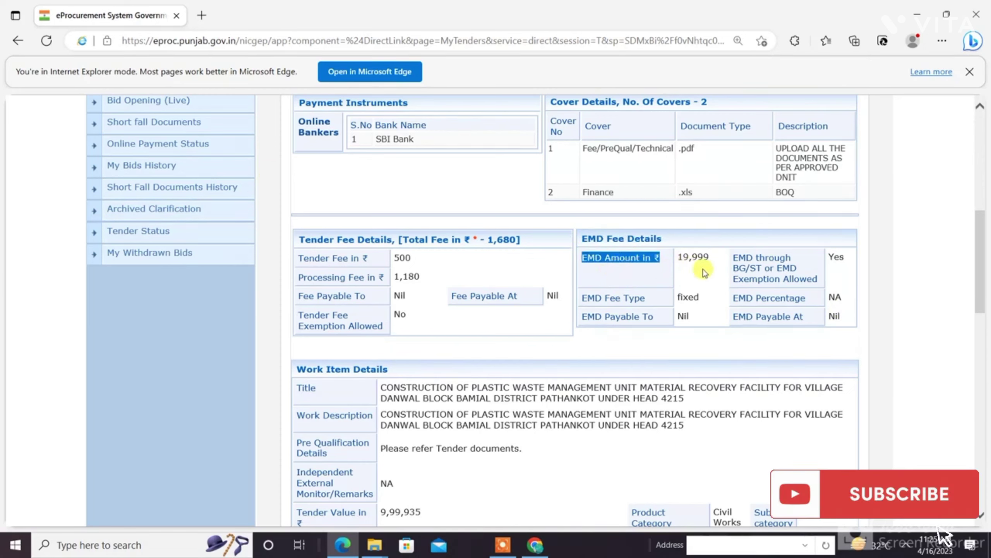
{"action": "left_click_drag", "start_coordinate": [780, 270], "coordinate": [804, 278]}
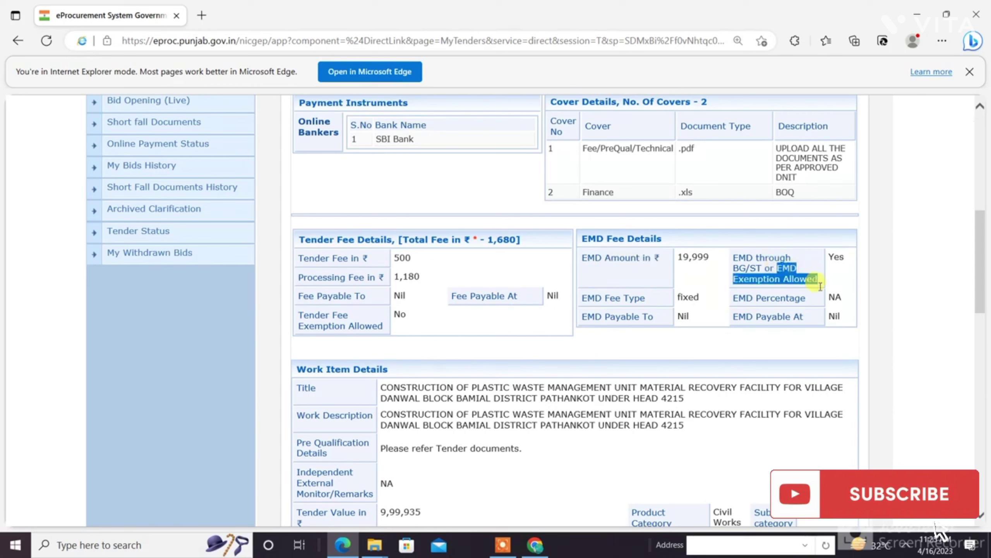
{"action": "left_click", "coordinate": [837, 260]}
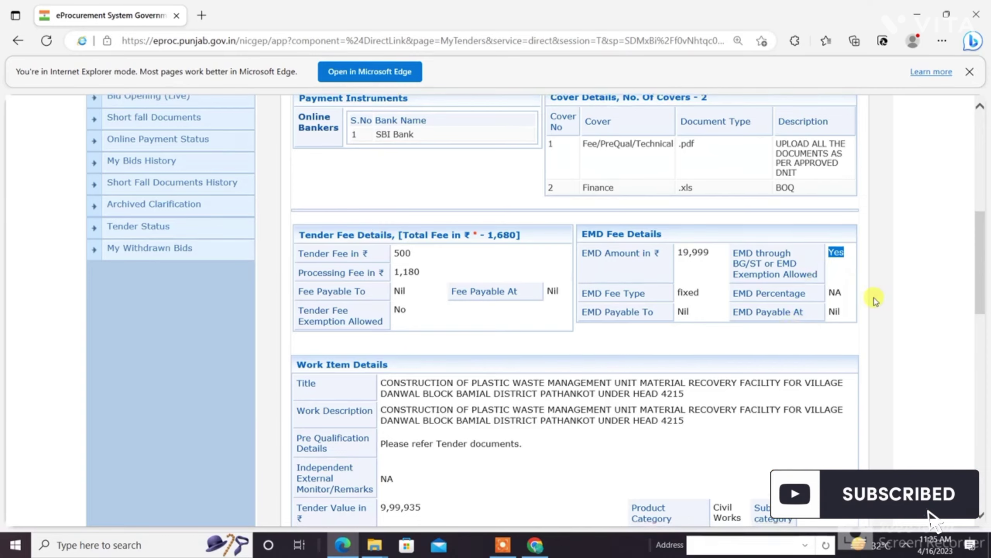
- Proceed to bid submission, agreeing to the portal's user agreement and continuing past the bidder details
{"action": "scroll", "coordinate": [876, 300], "scroll_direction": "down", "scroll_amount": 15}
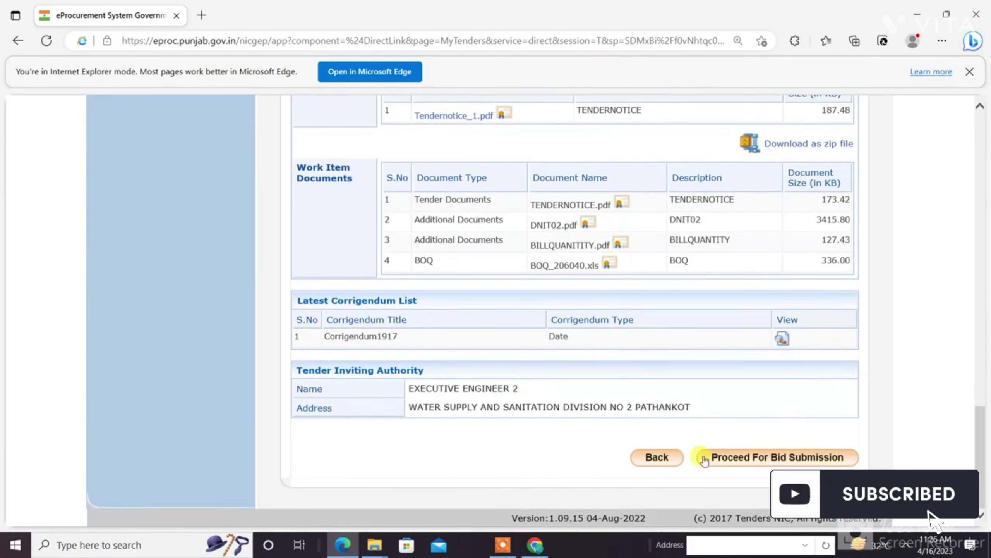
{"action": "left_click", "coordinate": [757, 460]}
{"action": "scroll", "coordinate": [974, 306], "scroll_direction": "down", "scroll_amount": 1}
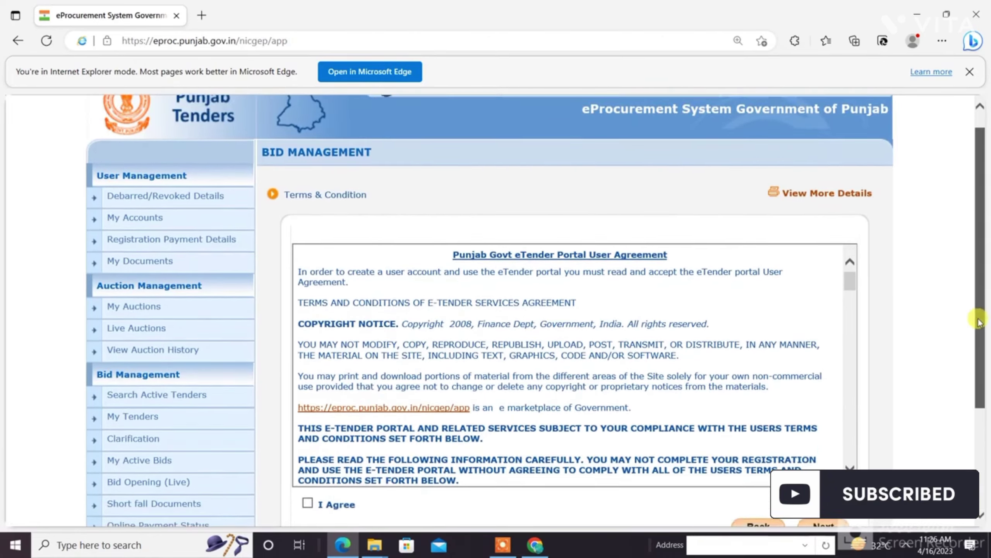
{"action": "left_click", "coordinate": [308, 479]}
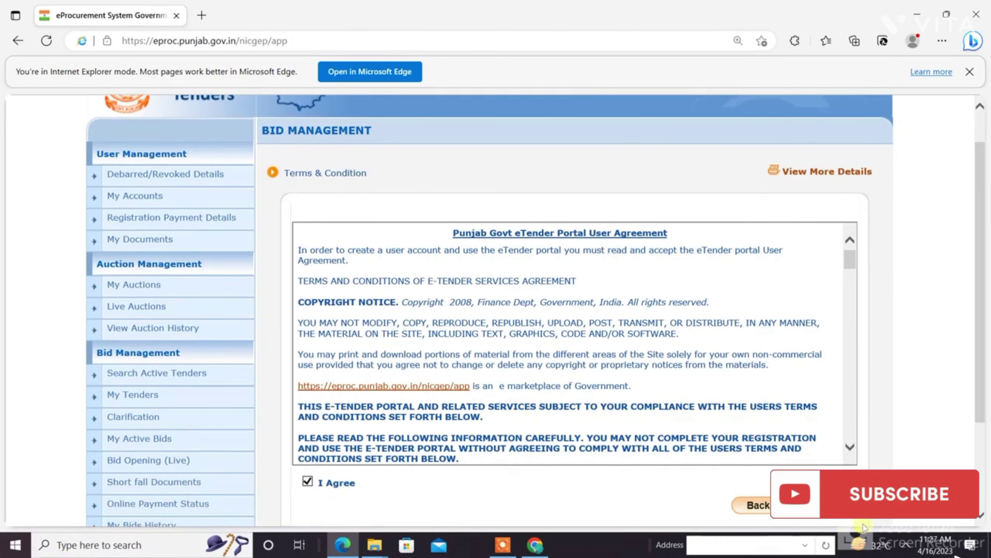
{"action": "left_click", "coordinate": [831, 514]}
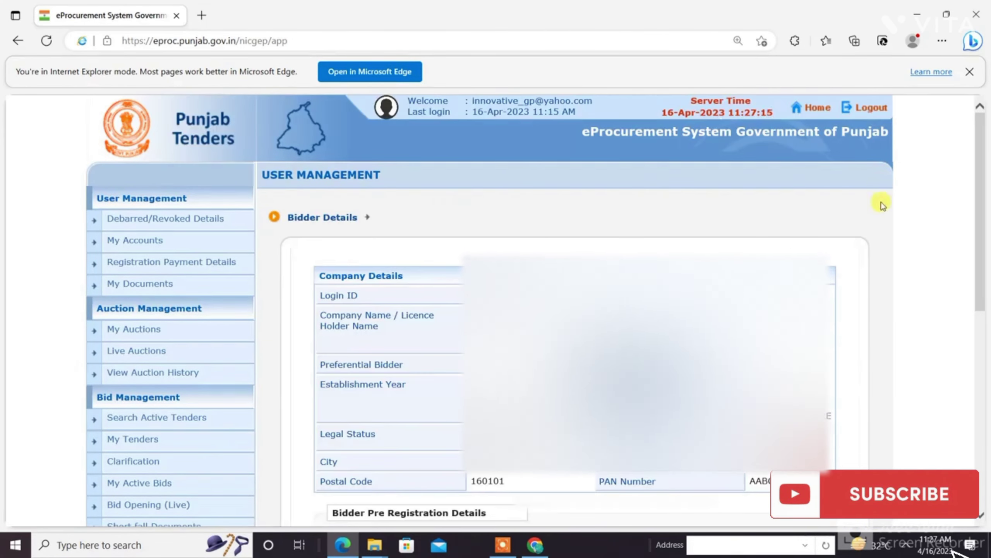
{"action": "left_click_drag", "start_coordinate": [981, 197], "coordinate": [980, 401]}
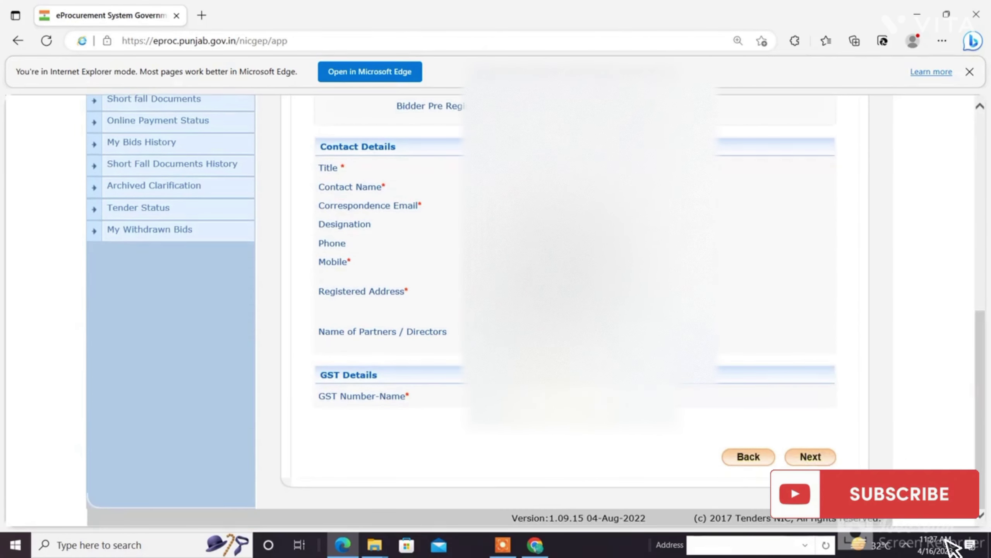
{"action": "left_click", "coordinate": [810, 457]}
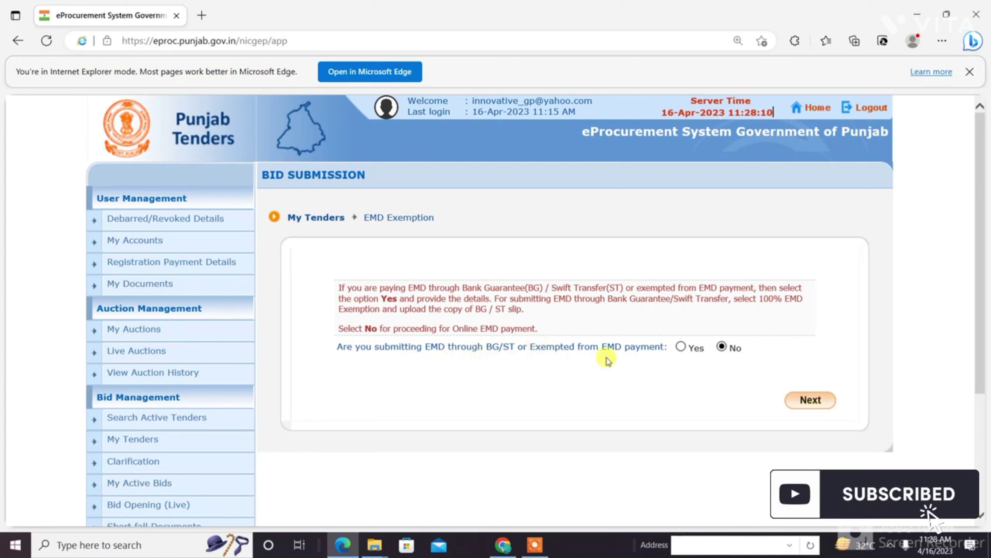
- Declare the EMD exemption as a fixed amount of 19999 and dismiss the EMD payment notice
{"action": "left_click", "coordinate": [682, 348]}
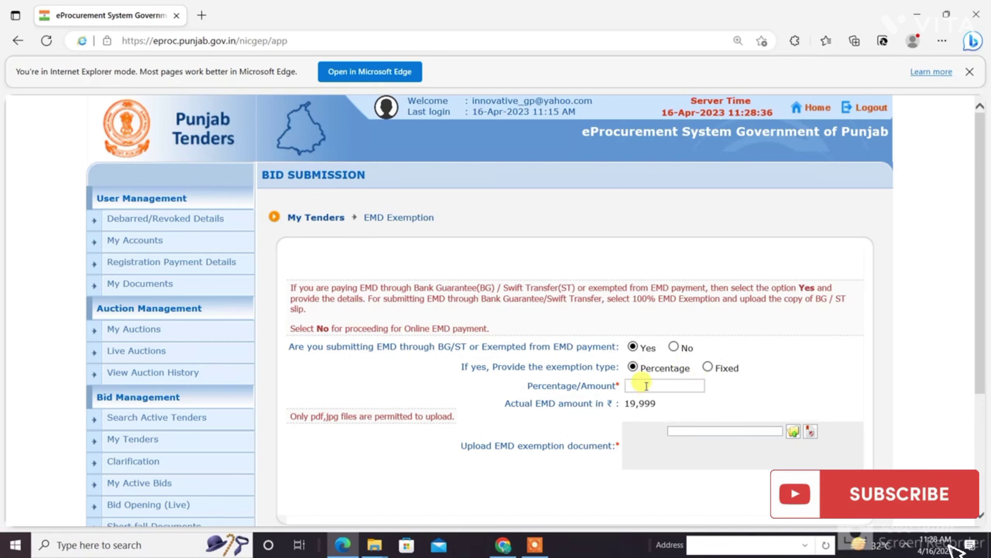
{"action": "left_click", "coordinate": [708, 367]}
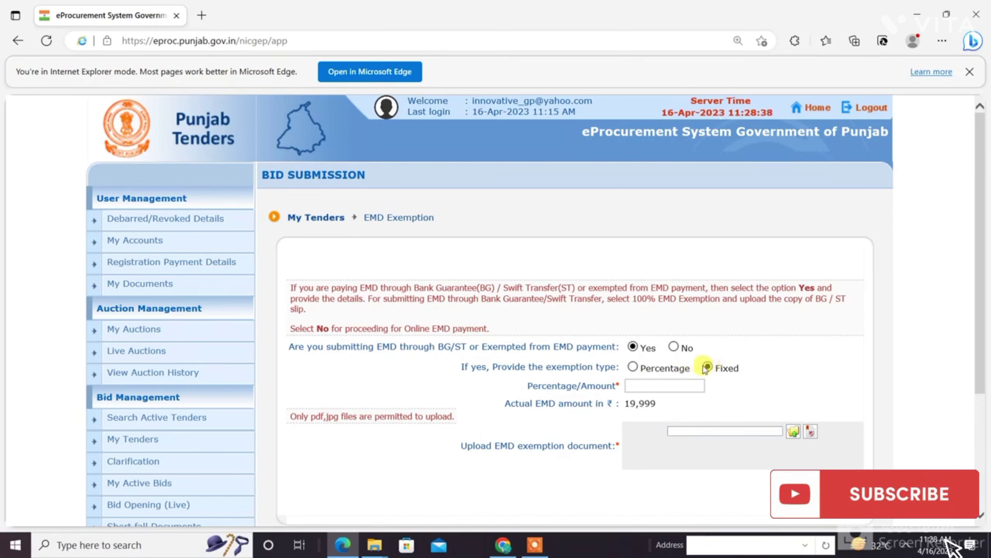
{"action": "left_click", "coordinate": [640, 385]}
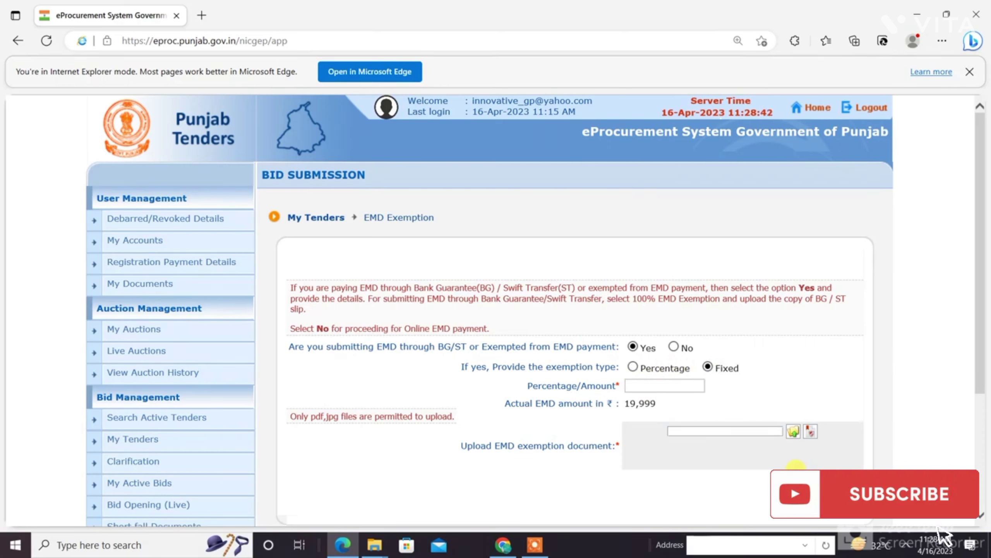
{"action": "type", "text": "19999"}
{"action": "left_click", "coordinate": [539, 504]}
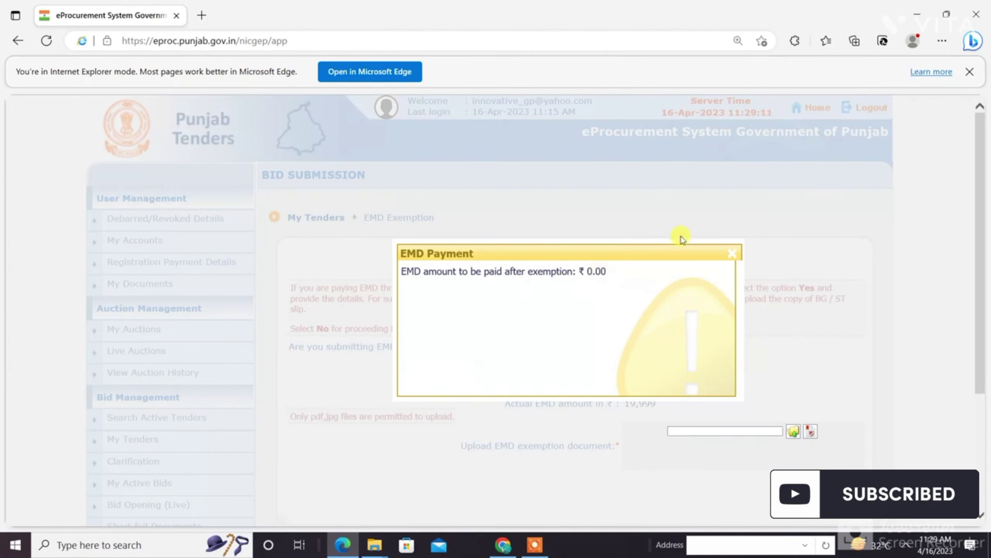
{"action": "left_click", "coordinate": [737, 256]}
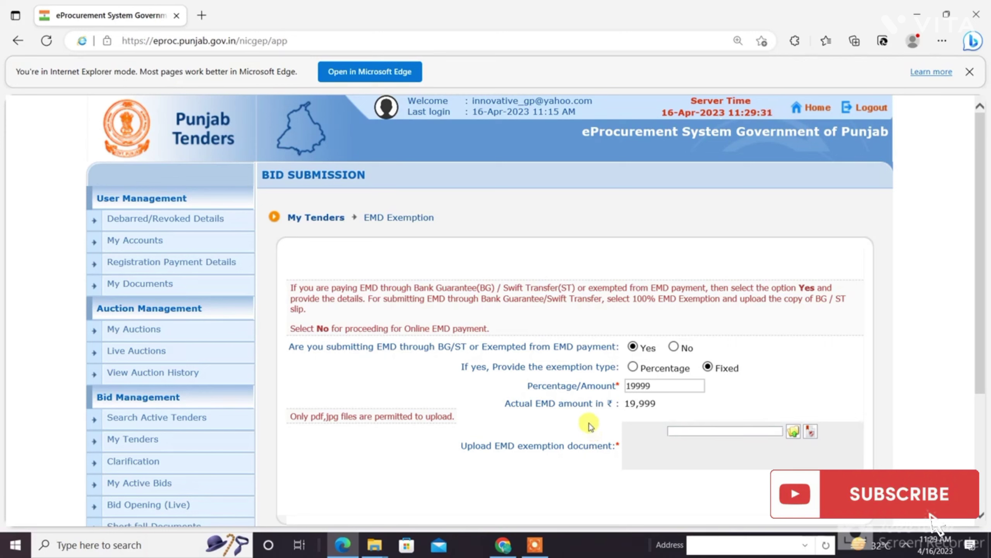
- Choose MSMe.pdf from the EMD Exemption folder as the EMD exemption document
{"action": "left_click", "coordinate": [793, 431]}
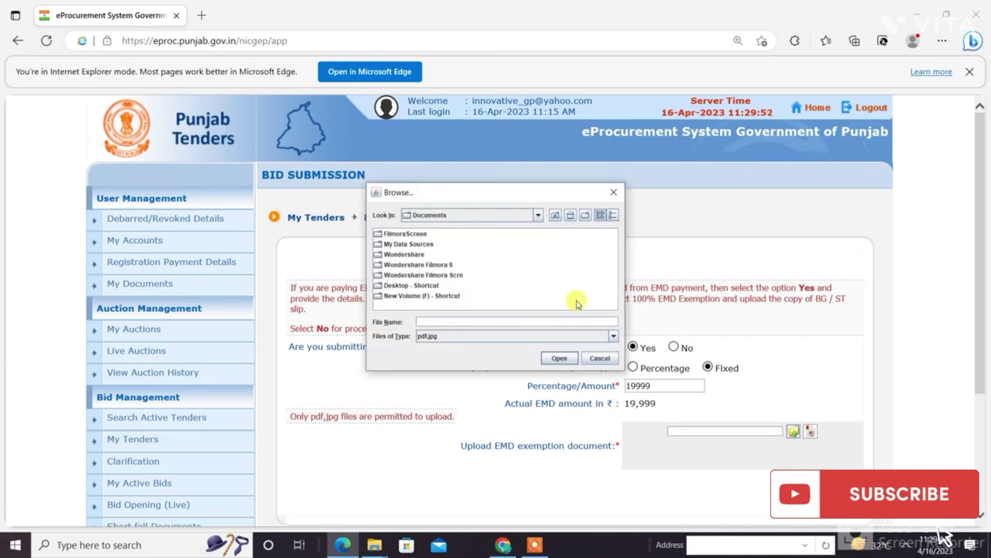
{"action": "left_click", "coordinate": [398, 235]}
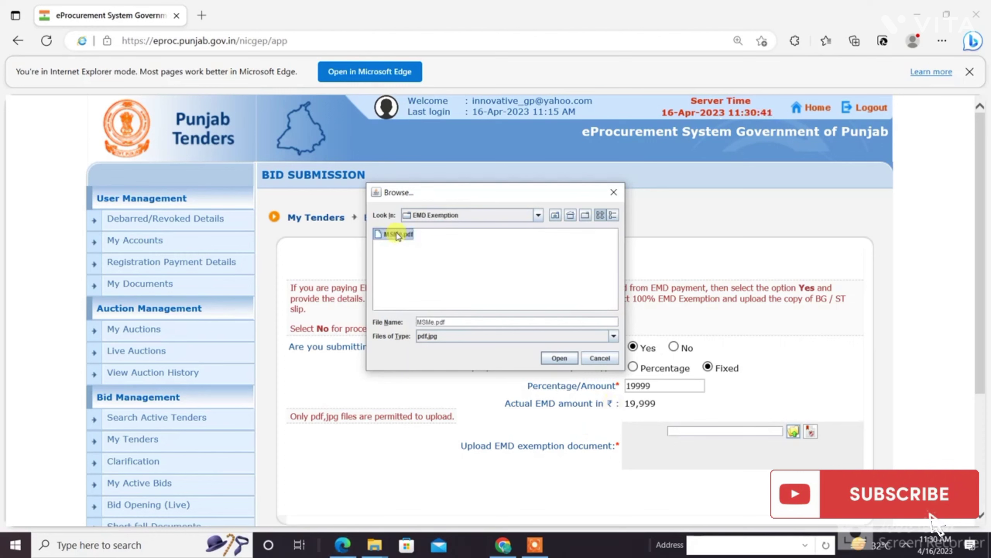
{"action": "left_click", "coordinate": [558, 358]}
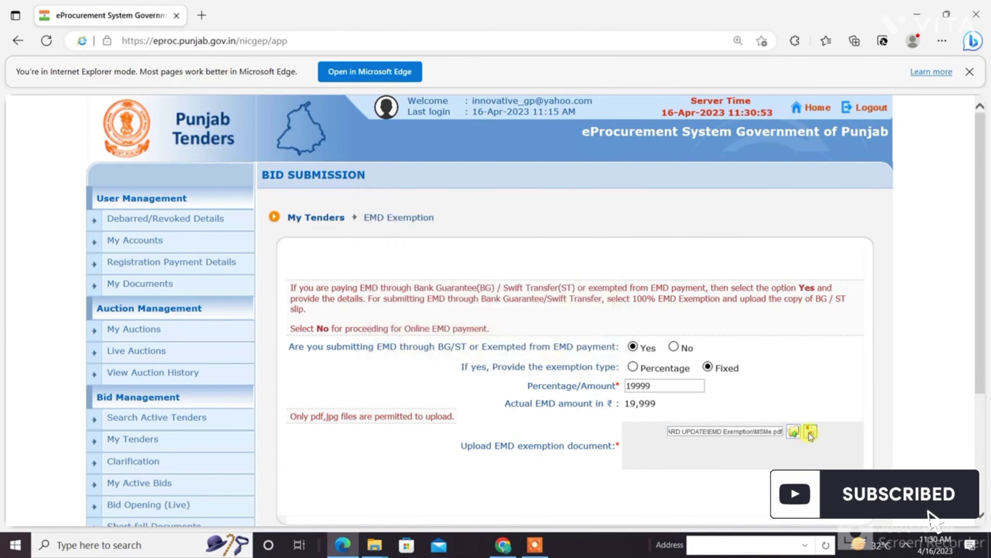
- Digitally sign the exemption document by entering the User PIN, and continue to the bid payment details
{"action": "left_click", "coordinate": [809, 433]}
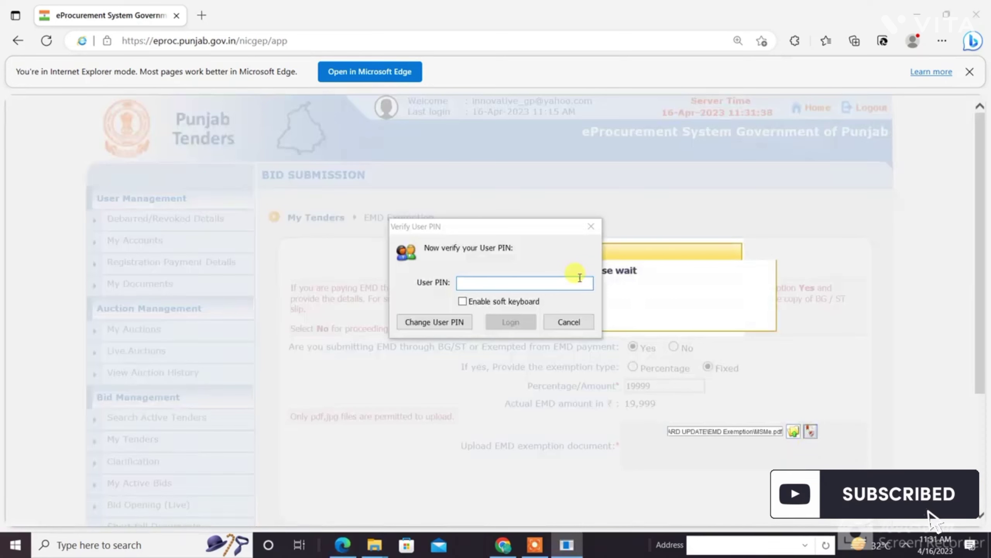
{"action": "type", "text": "**********"}
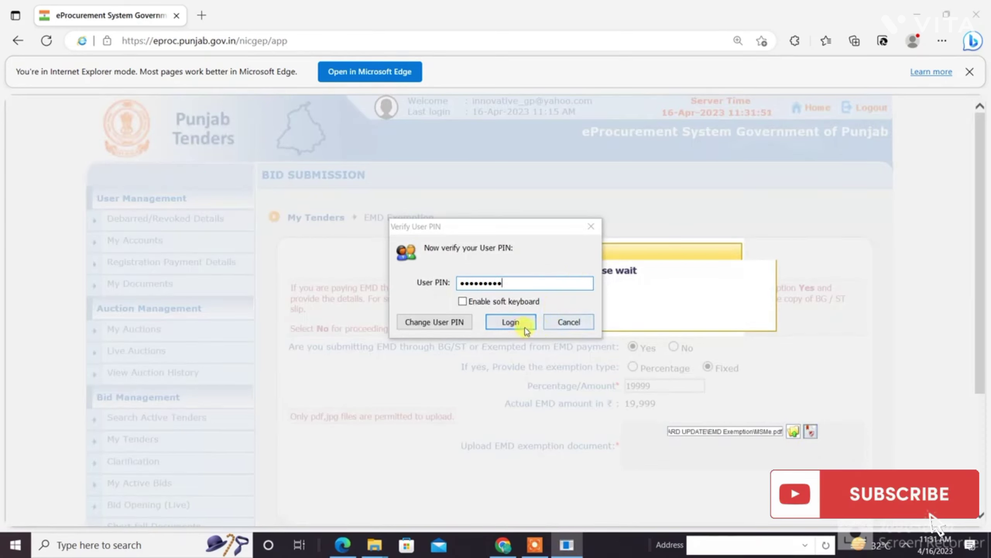
{"action": "left_click", "coordinate": [525, 326]}
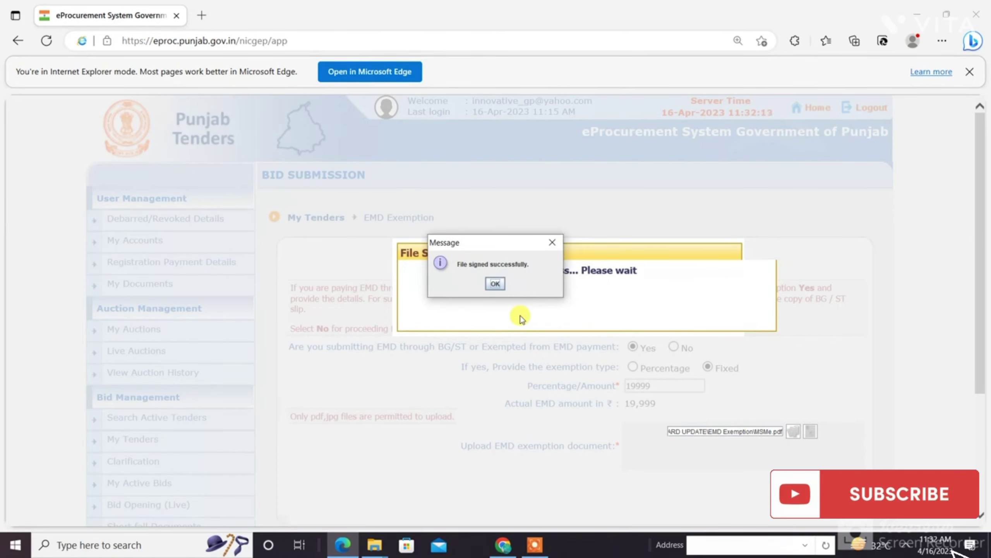
{"action": "left_click", "coordinate": [495, 283]}
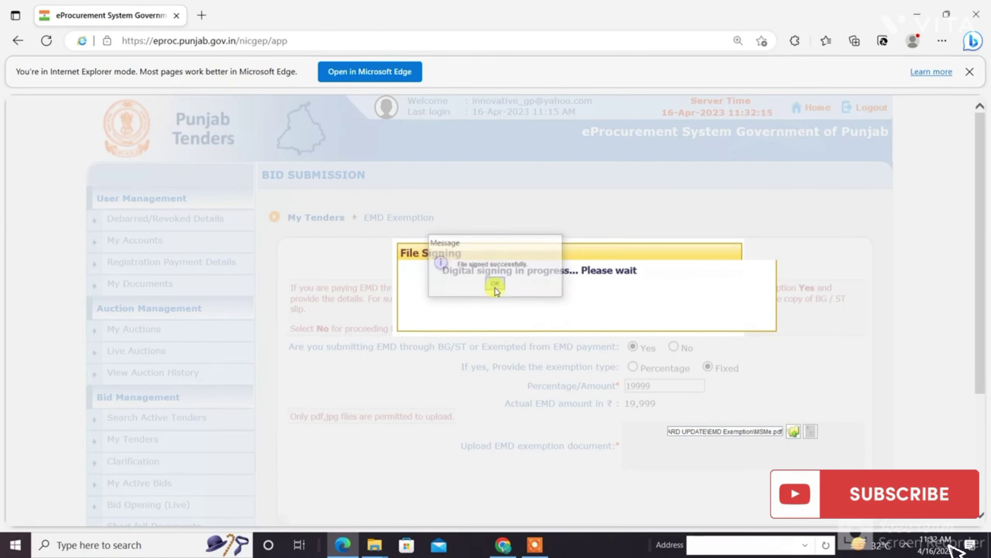
{"action": "scroll", "coordinate": [495, 289], "scroll_direction": "down", "scroll_amount": 2}
{"action": "left_click", "coordinate": [836, 406]}
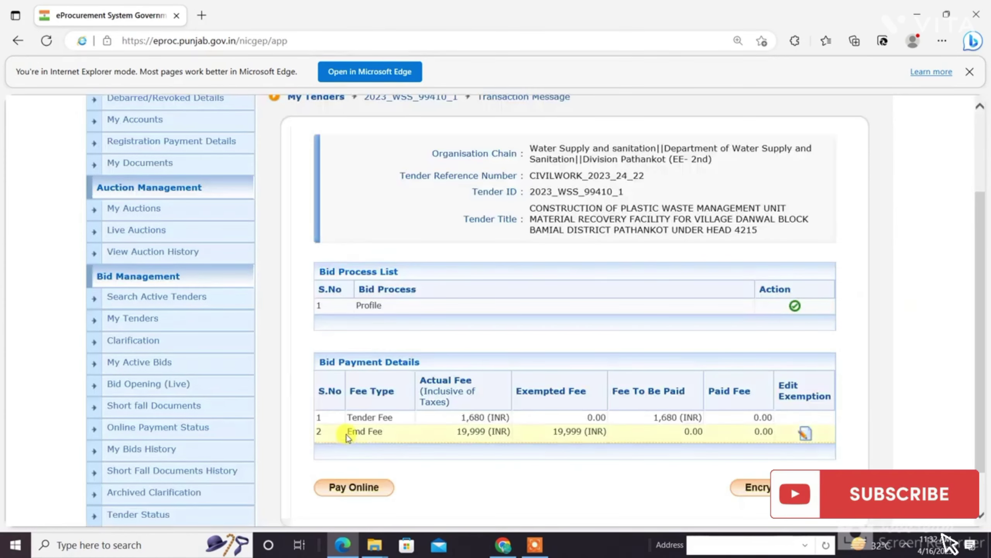
- Check the EMD fee's exempted amount and the fee to be paid in the bid payment details
{"action": "left_click_drag", "start_coordinate": [348, 437], "coordinate": [594, 434]}
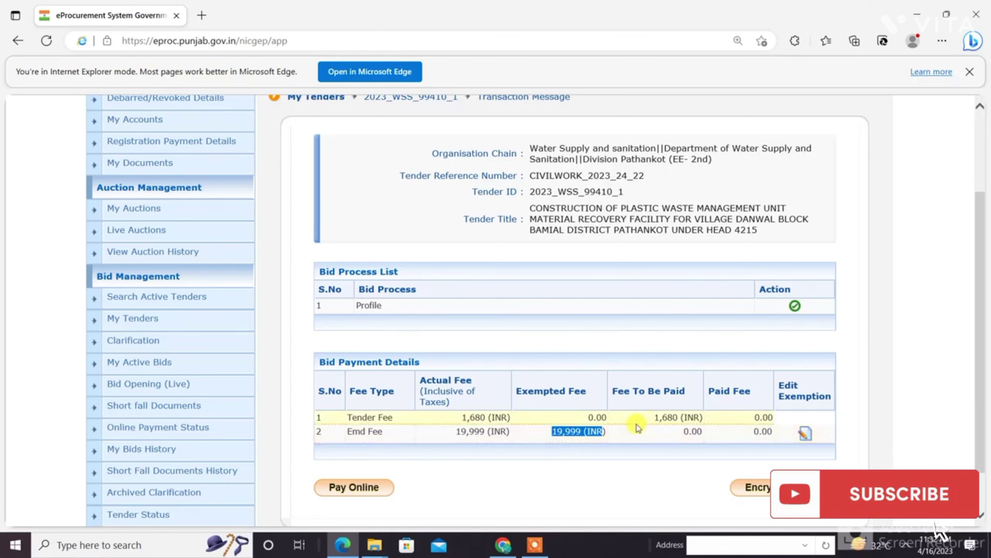
{"action": "left_click_drag", "start_coordinate": [639, 396], "coordinate": [666, 405]}
{"action": "left_click", "coordinate": [685, 432]}
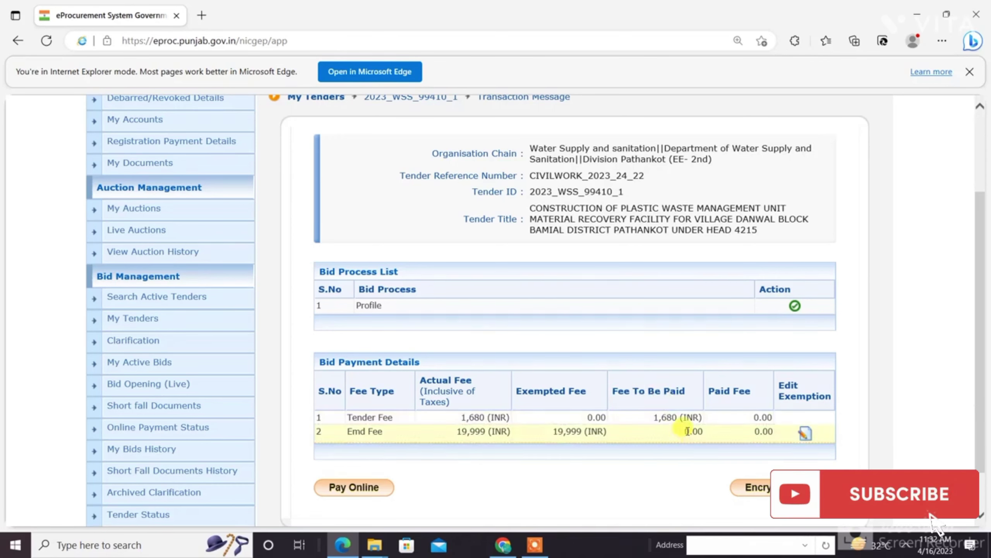